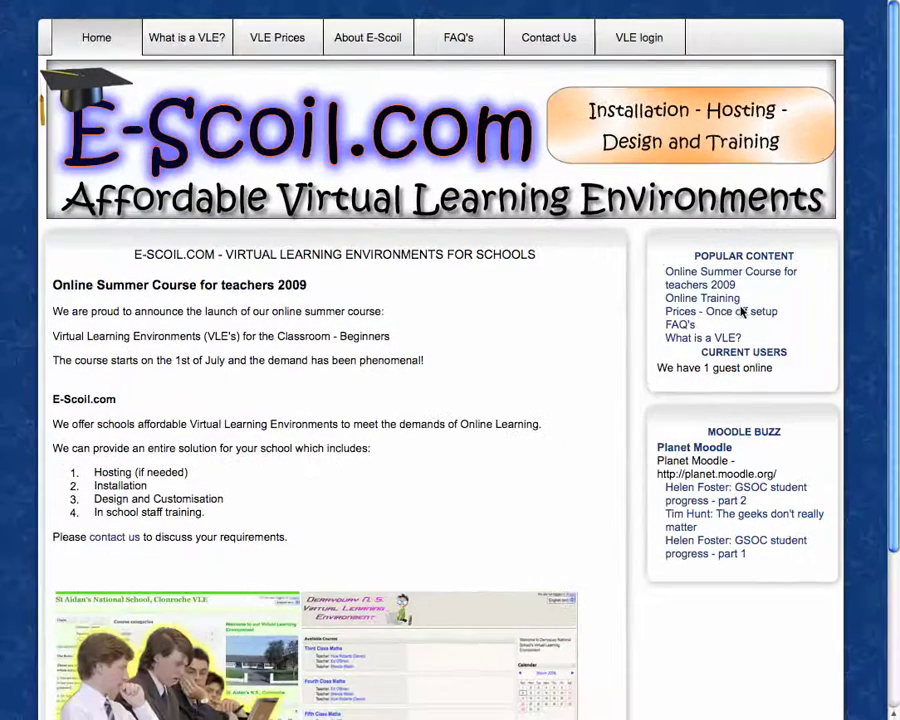
On the VLE login page, replace the saved admin details with the student's username and password and log in.
{"action": "left_click", "coordinate": [644, 40]}
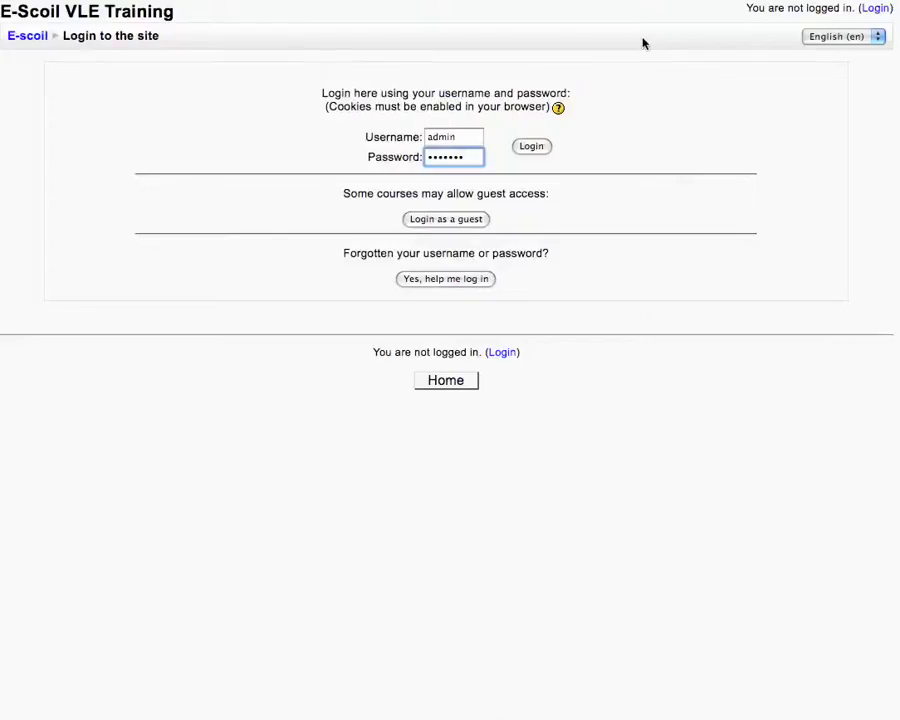
{"action": "double_click", "coordinate": [456, 140]}
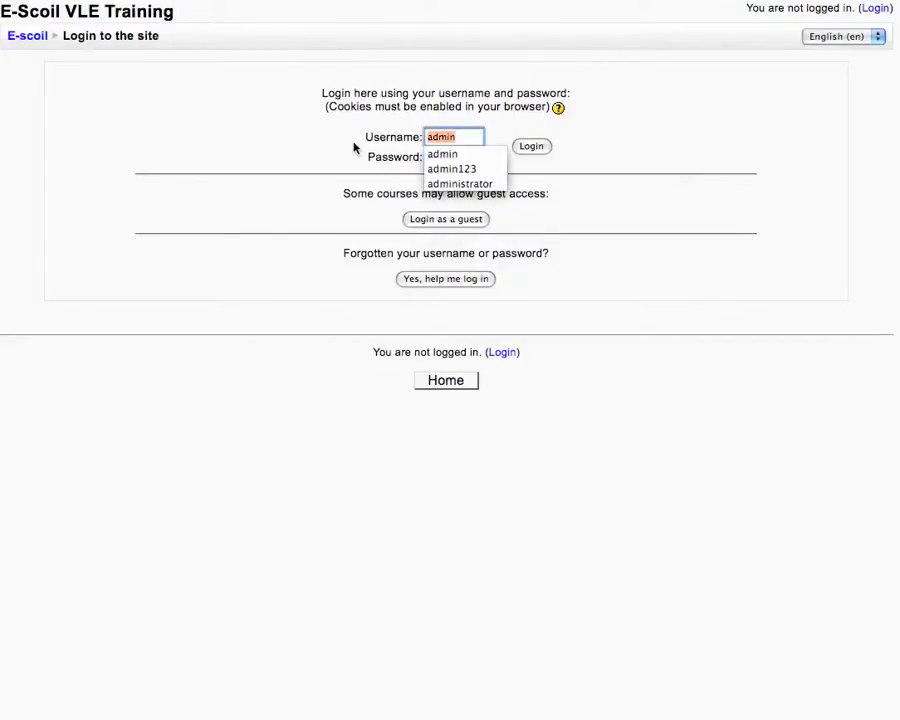
{"action": "key", "text": "BackSpace"}
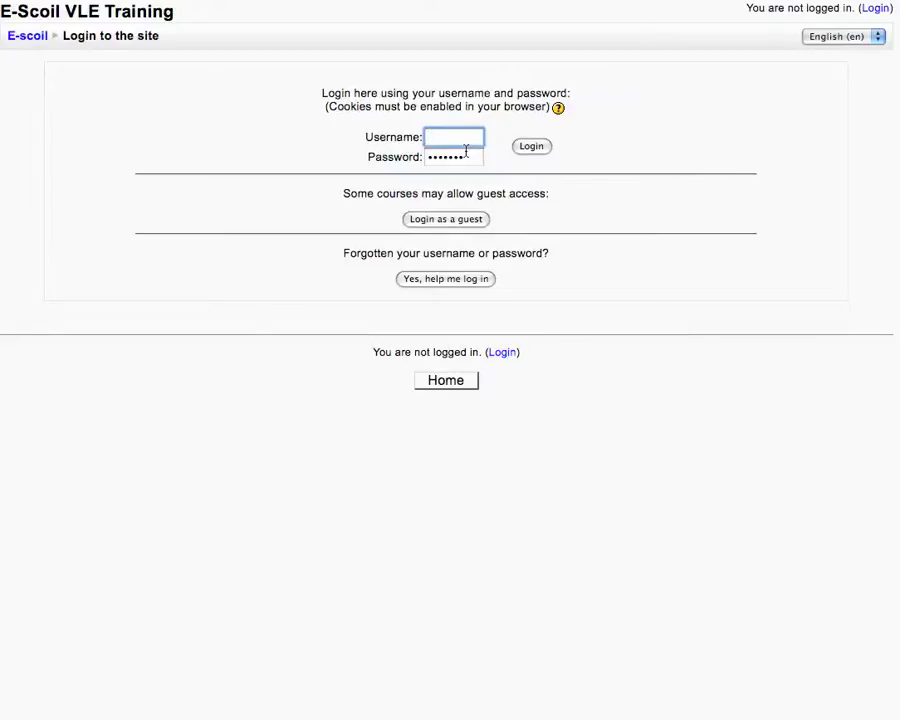
{"action": "key", "text": "Tab"}
{"action": "key", "text": "BackSpace"}
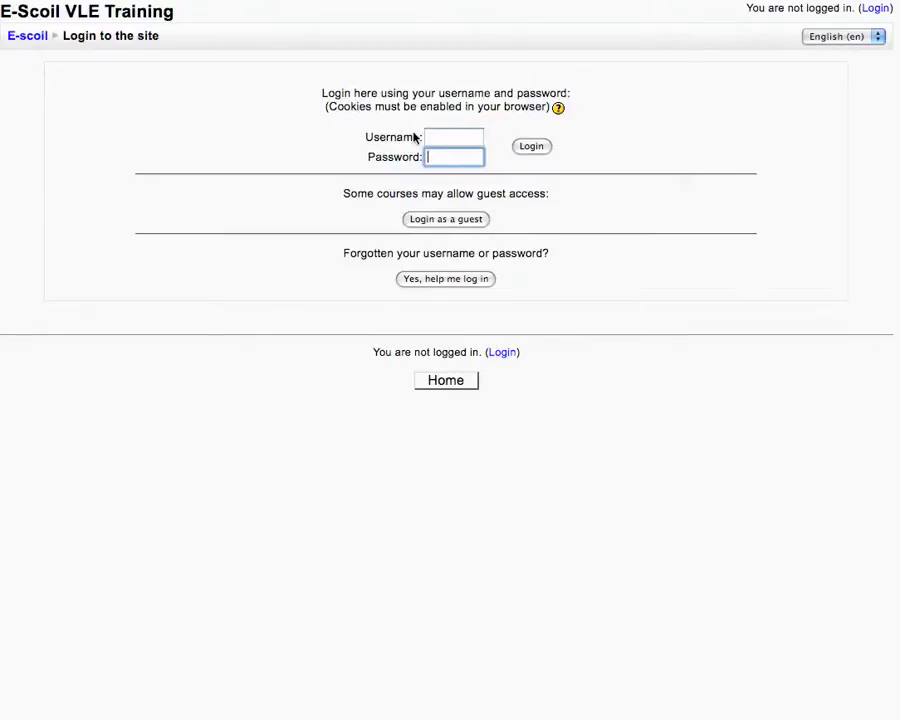
{"action": "left_click", "coordinate": [446, 140]}
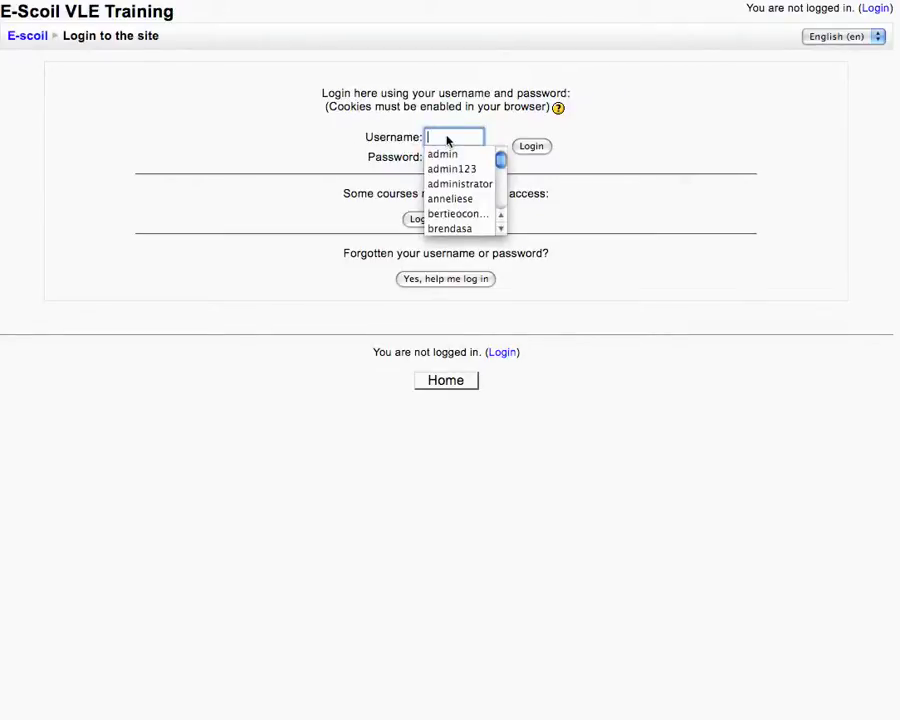
{"action": "type", "text": "student4"}
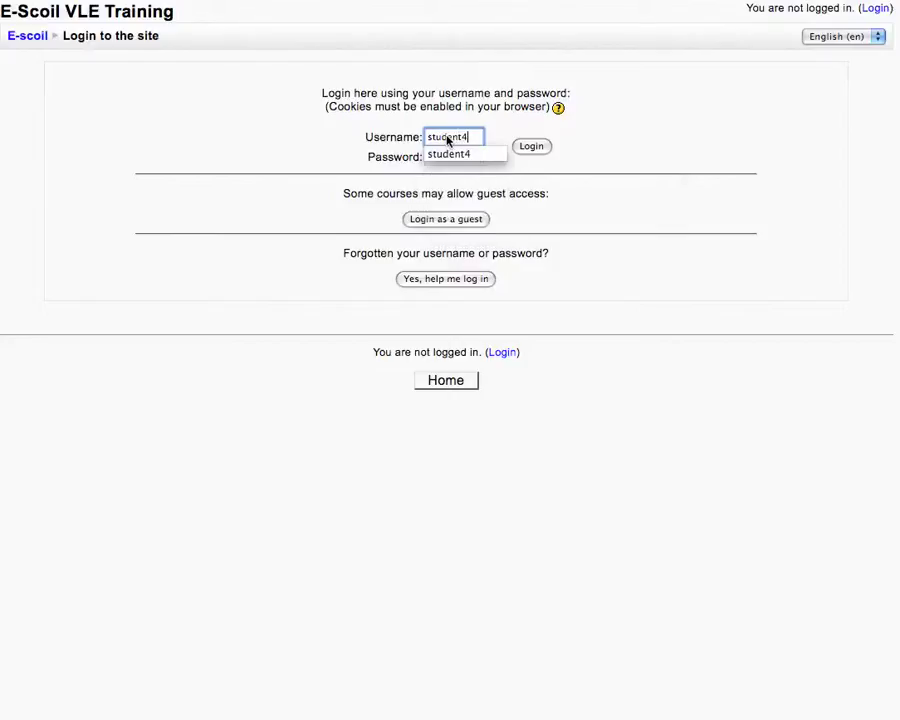
{"action": "key", "text": "Escape"}
{"action": "left_click", "coordinate": [431, 159]}
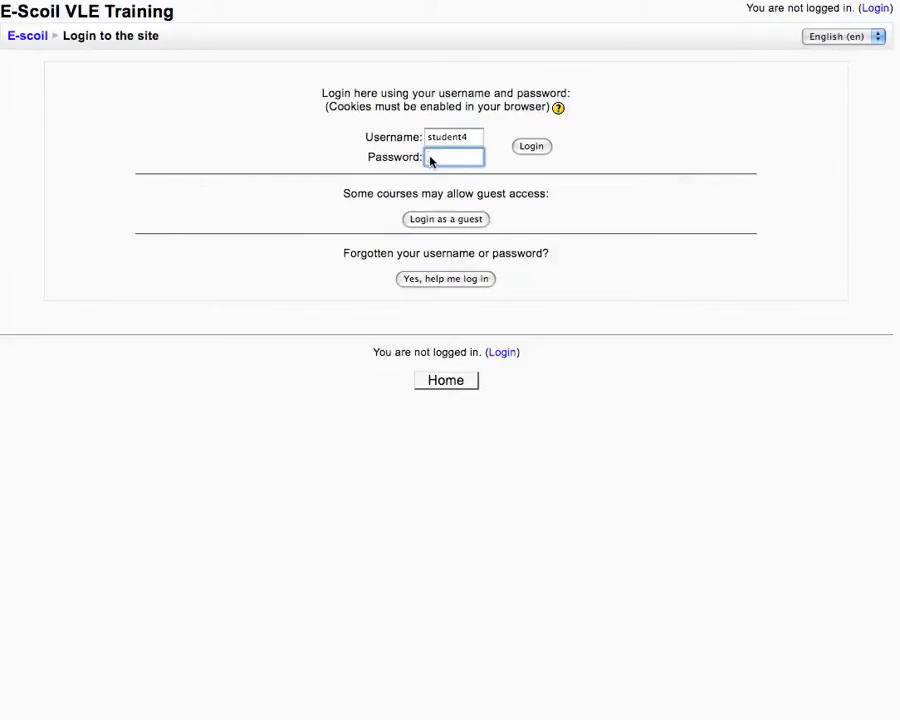
{"action": "type", "text": "******"}
{"action": "left_click", "coordinate": [537, 148]}
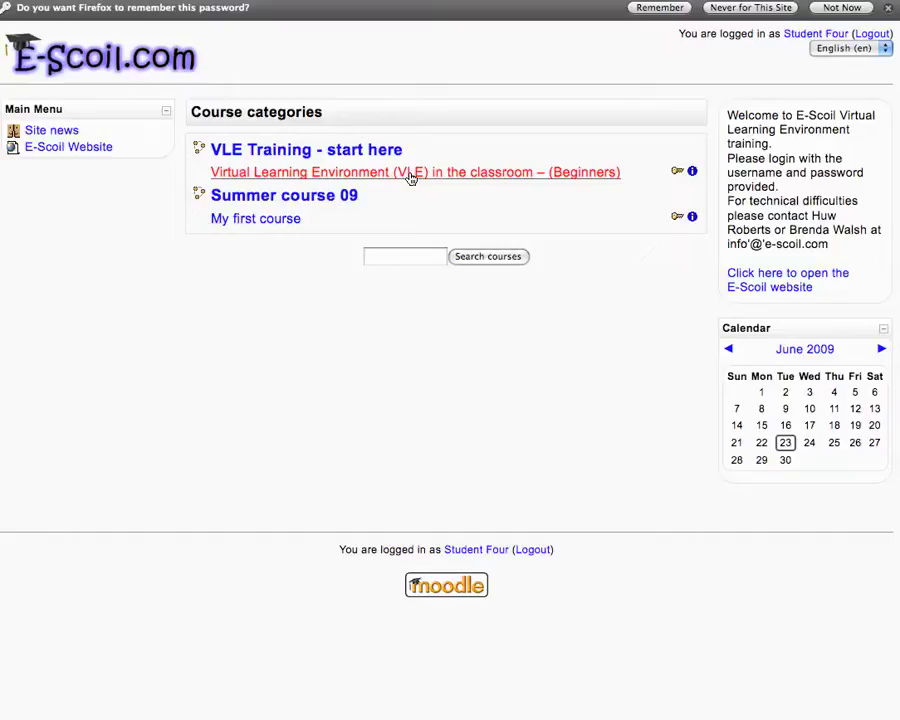
Open the VLE in the classroom (Beginners) course and enrol using the course's enrolment key.
{"action": "left_click", "coordinate": [411, 175]}
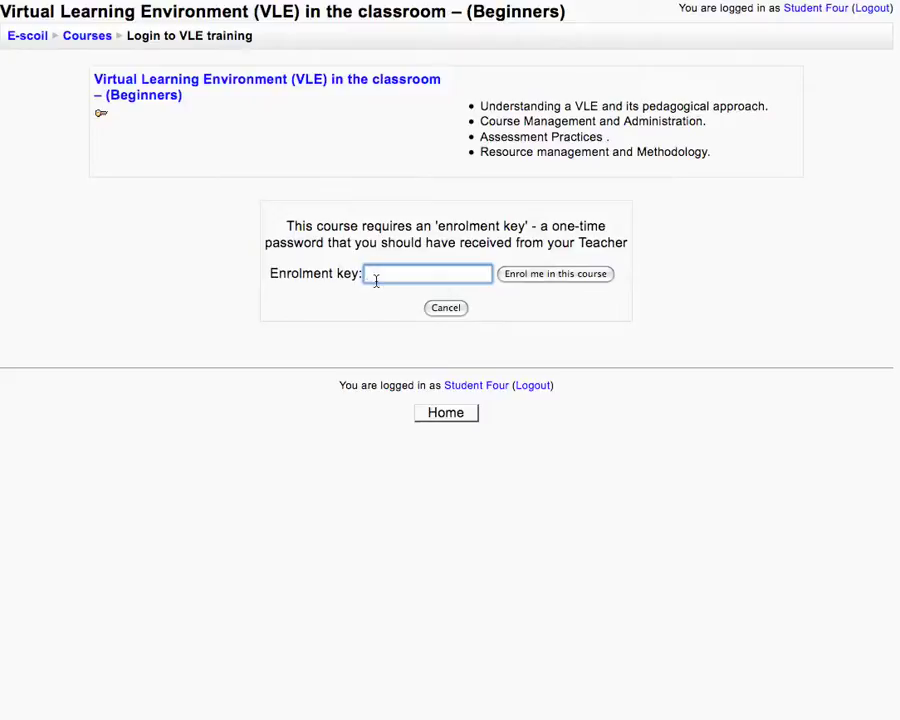
{"action": "type", "text": "•••••••••"}
{"action": "left_click", "coordinate": [535, 275]}
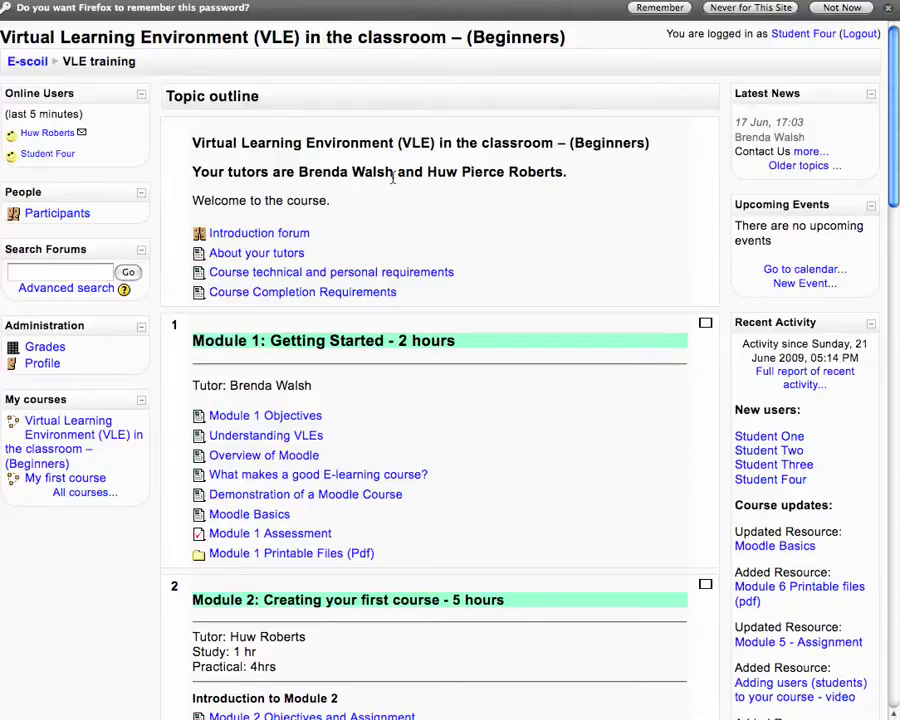
Look through the course's topic outline modules, then go to the Introduction forum.
{"action": "scroll", "coordinate": [393, 178], "scroll_direction": "down", "scroll_amount": 3}
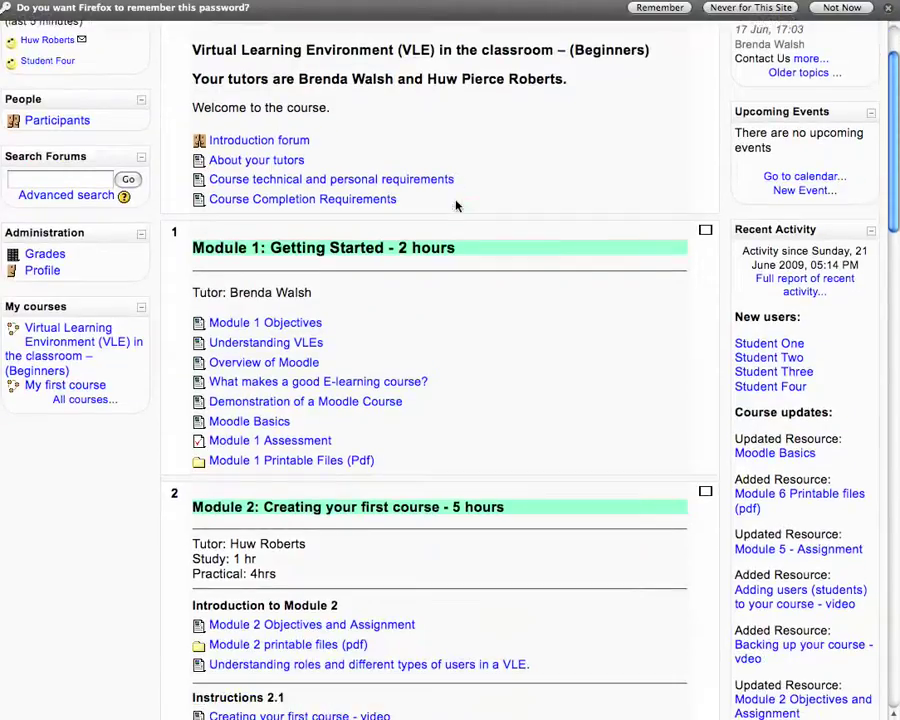
{"action": "scroll", "coordinate": [456, 206], "scroll_direction": "down", "scroll_amount": 5}
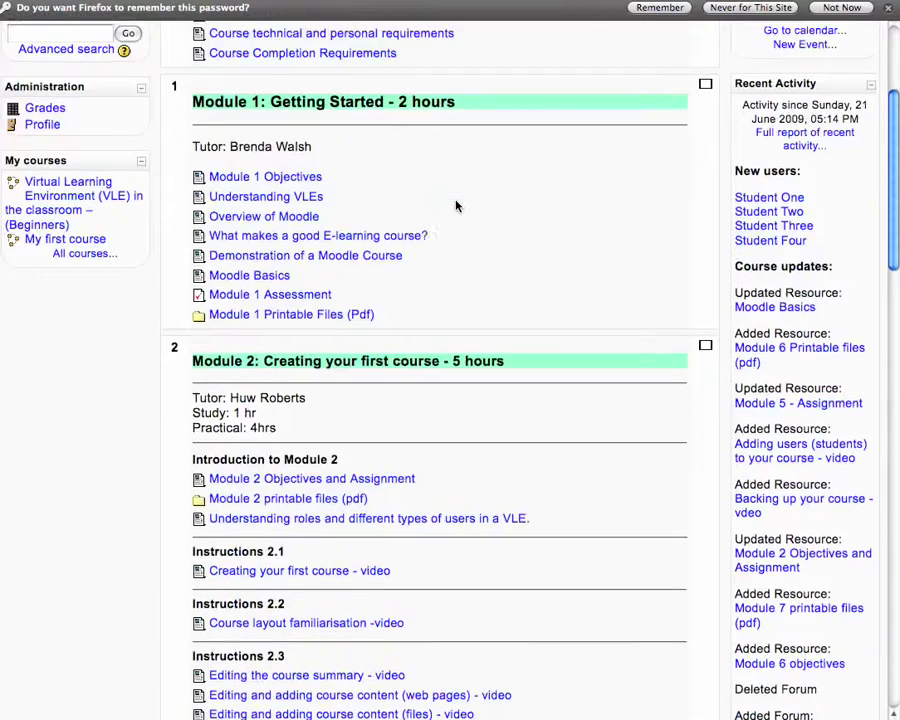
{"action": "scroll", "coordinate": [456, 206], "scroll_direction": "down", "scroll_amount": 3}
{"action": "scroll", "coordinate": [456, 206], "scroll_direction": "down", "scroll_amount": 8}
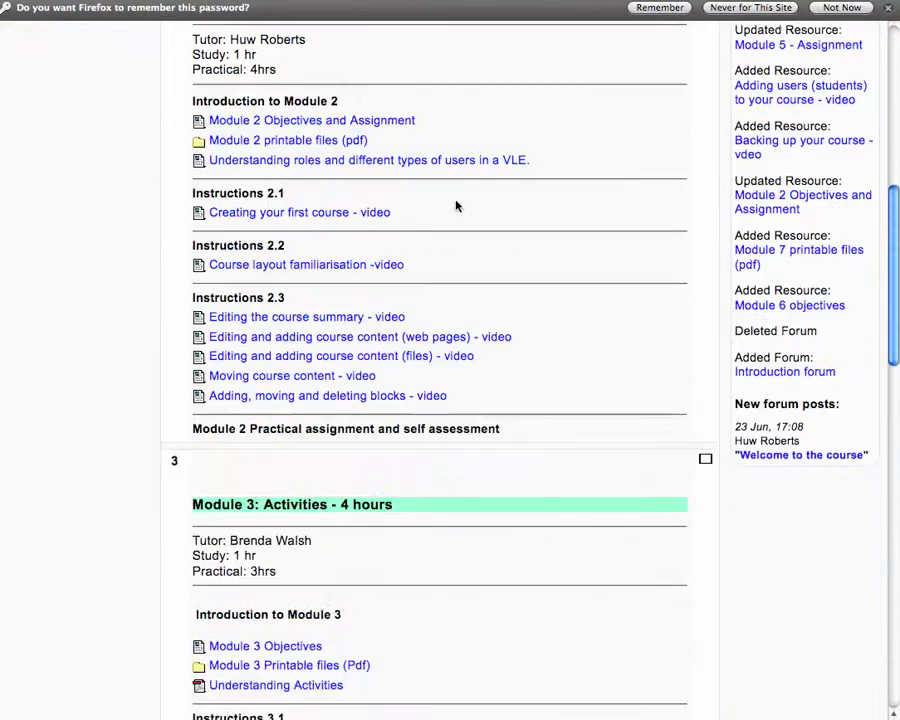
{"action": "scroll", "coordinate": [456, 206], "scroll_direction": "up", "scroll_amount": 7}
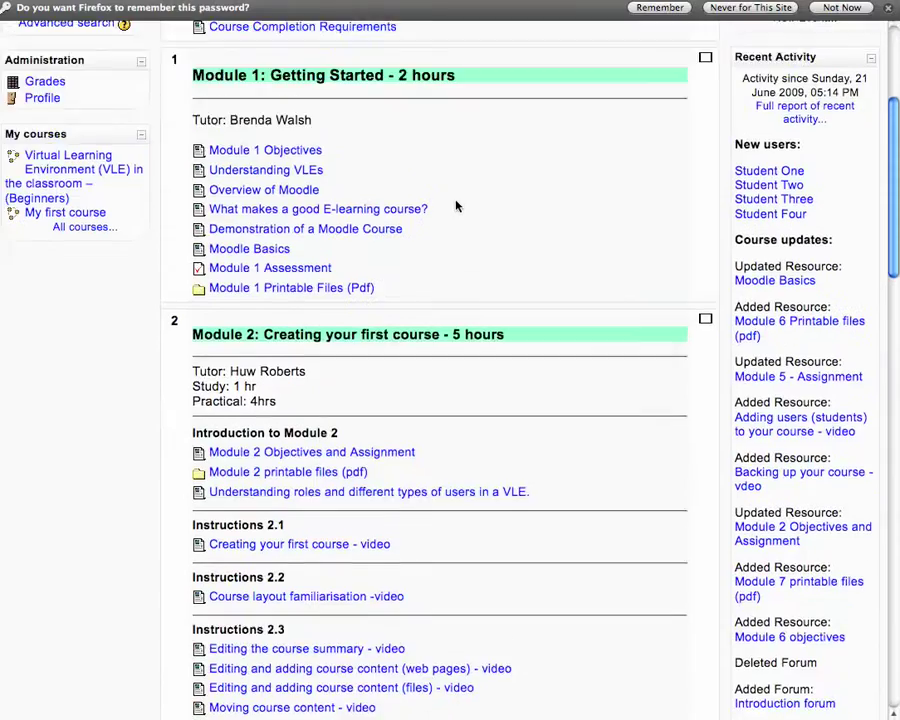
{"action": "scroll", "coordinate": [456, 206], "scroll_direction": "up", "scroll_amount": 4}
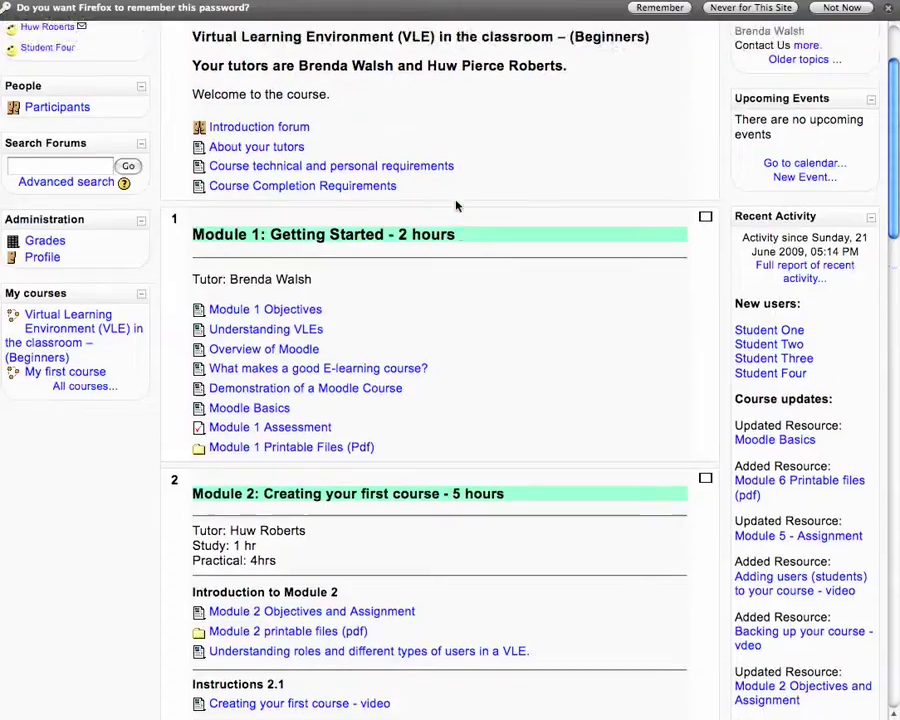
{"action": "scroll", "coordinate": [456, 206], "scroll_direction": "up", "scroll_amount": 3}
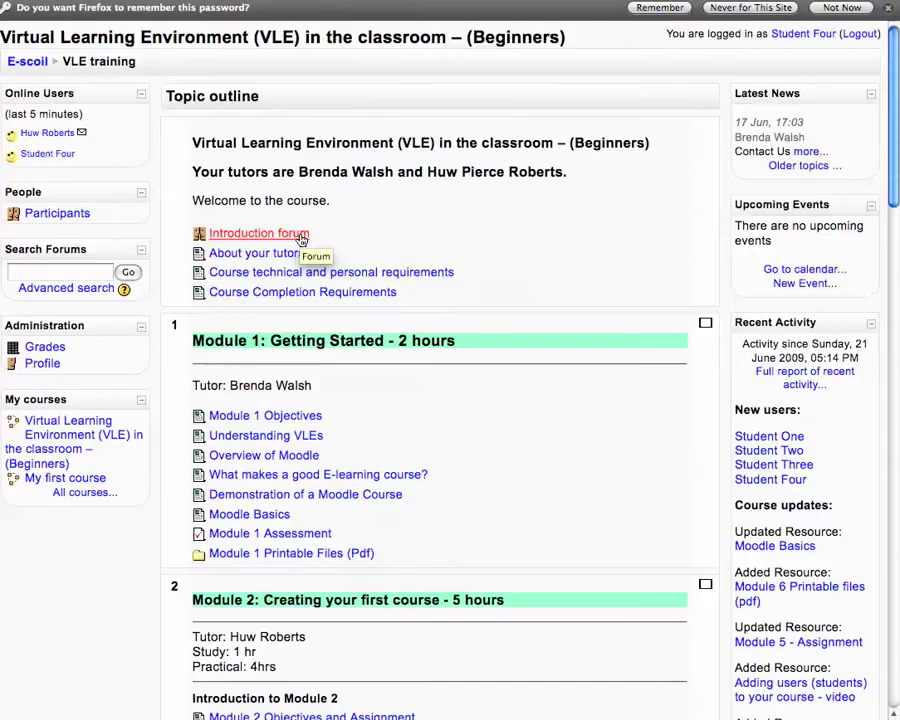
{"action": "left_click", "coordinate": [301, 239]}
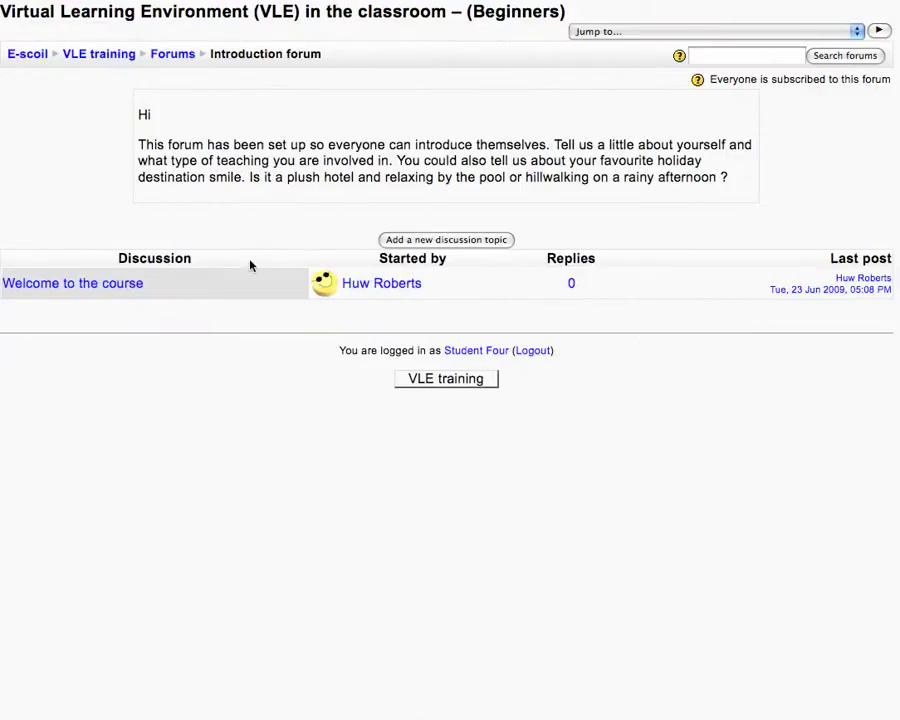
Open the 'Welcome to the course' discussion in the Introduction forum.
{"action": "left_click", "coordinate": [138, 289]}
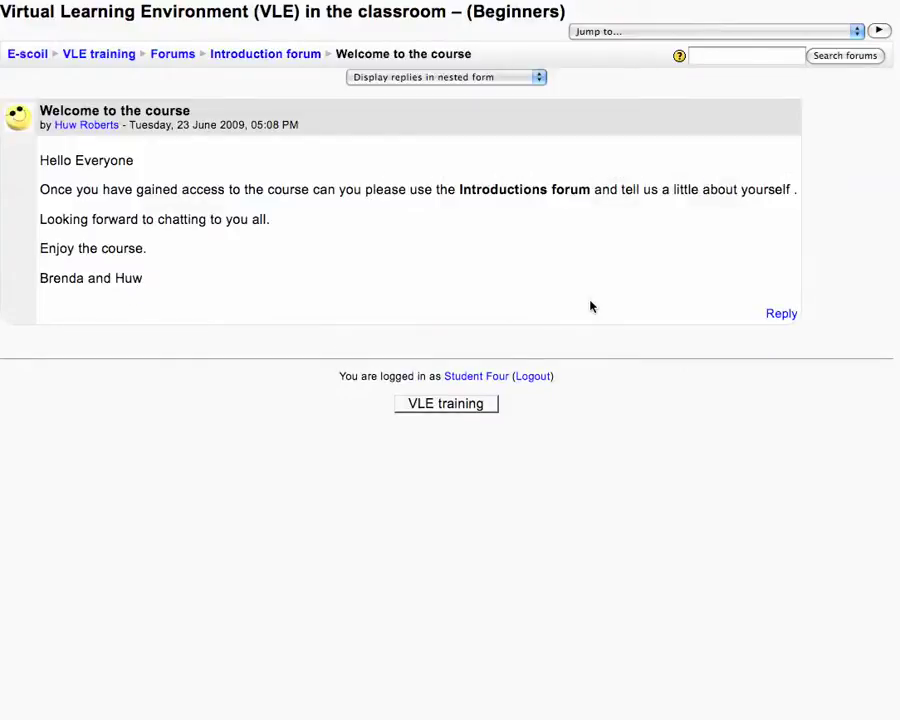
Reply to the welcome post with the message 'Hi' and post it to the forum.
{"action": "left_click", "coordinate": [779, 315]}
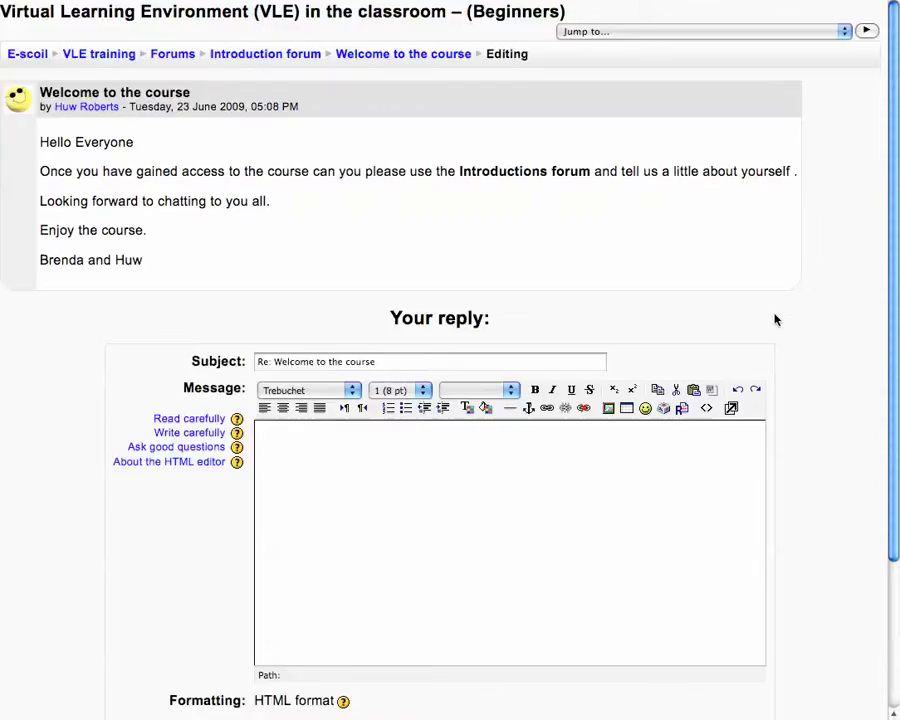
{"action": "scroll", "coordinate": [380, 455], "scroll_direction": "down", "scroll_amount": 2}
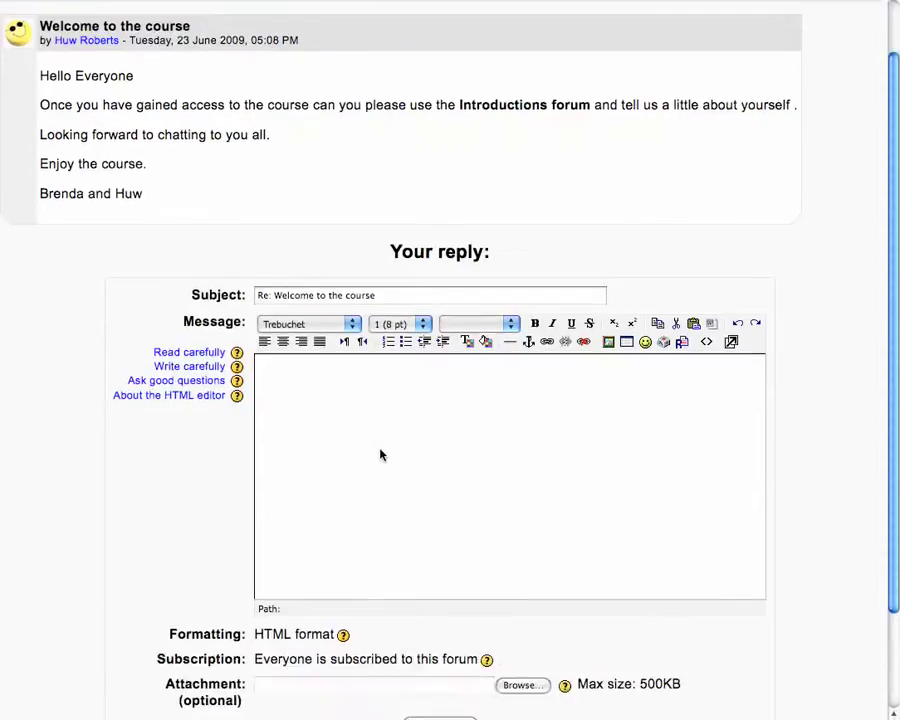
{"action": "left_click", "coordinate": [308, 408]}
{"action": "scroll", "coordinate": [318, 402], "scroll_direction": "down", "scroll_amount": 1}
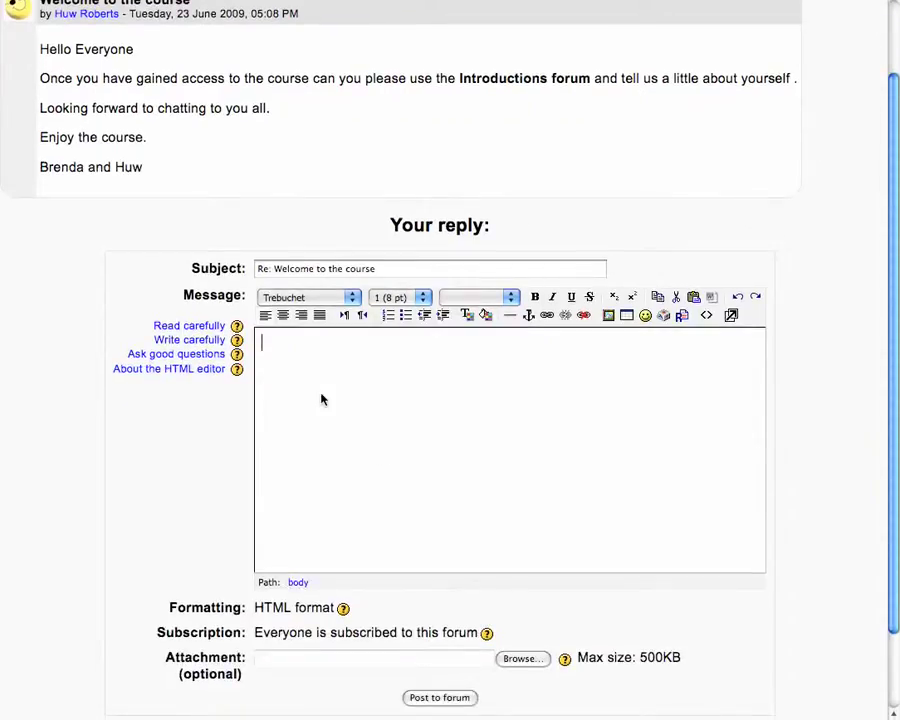
{"action": "type", "text": "Hi"}
{"action": "scroll", "coordinate": [366, 451], "scroll_direction": "down", "scroll_amount": 2}
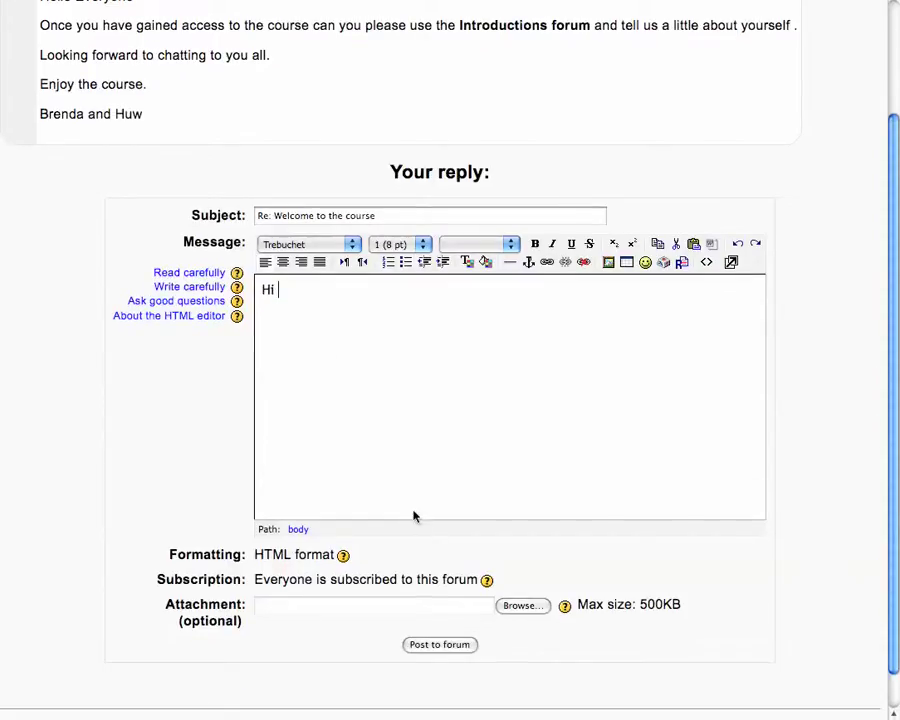
{"action": "scroll", "coordinate": [430, 540], "scroll_direction": "down", "scroll_amount": 1}
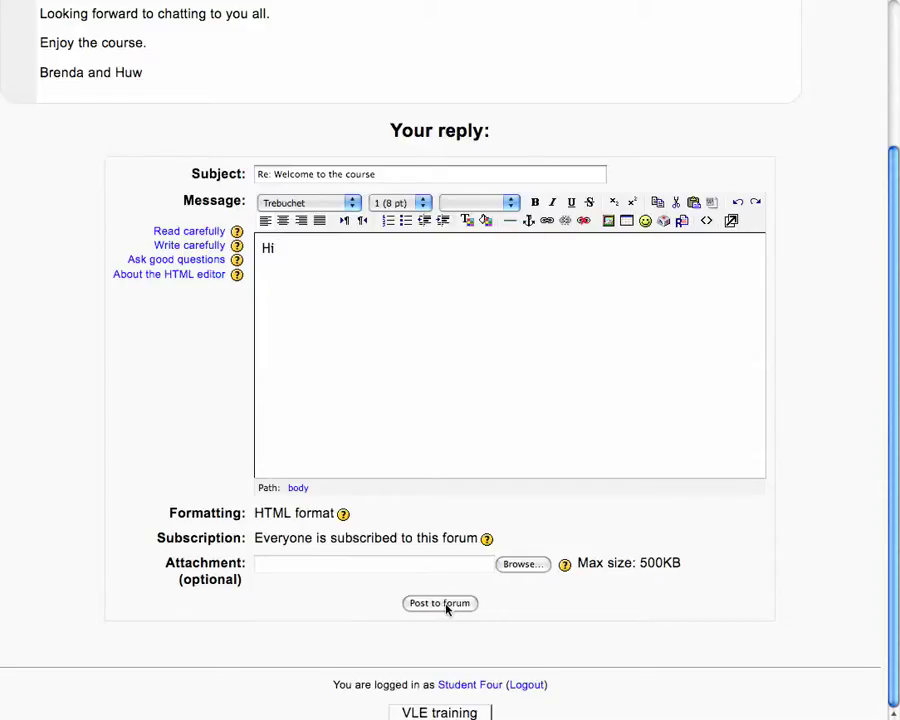
{"action": "left_click", "coordinate": [447, 606]}
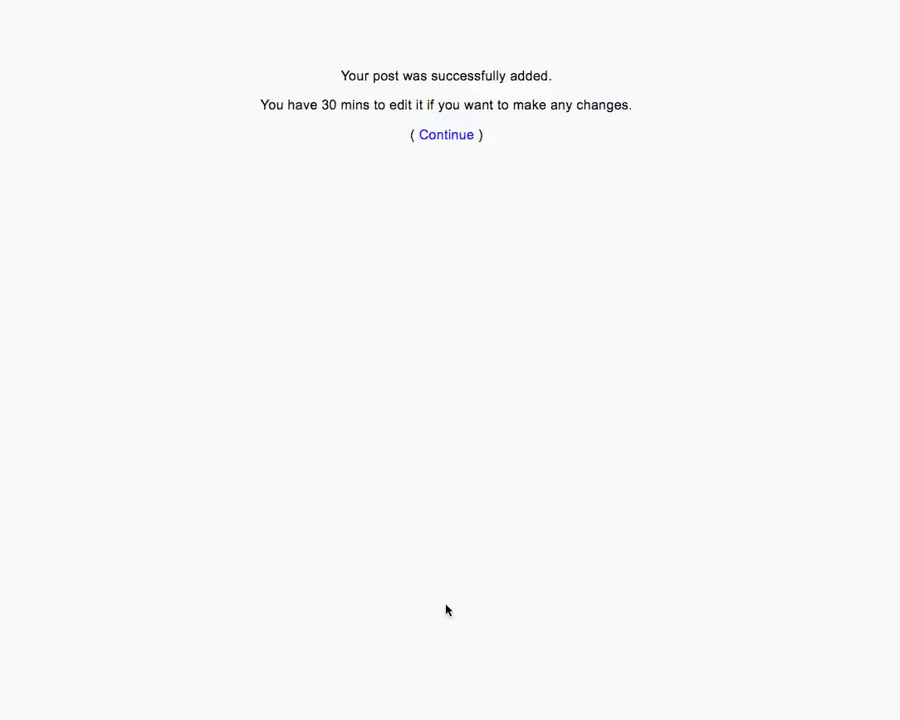
Continue from the confirmation page back to the discussion showing the 'Hi' reply.
{"action": "left_click", "coordinate": [460, 139]}
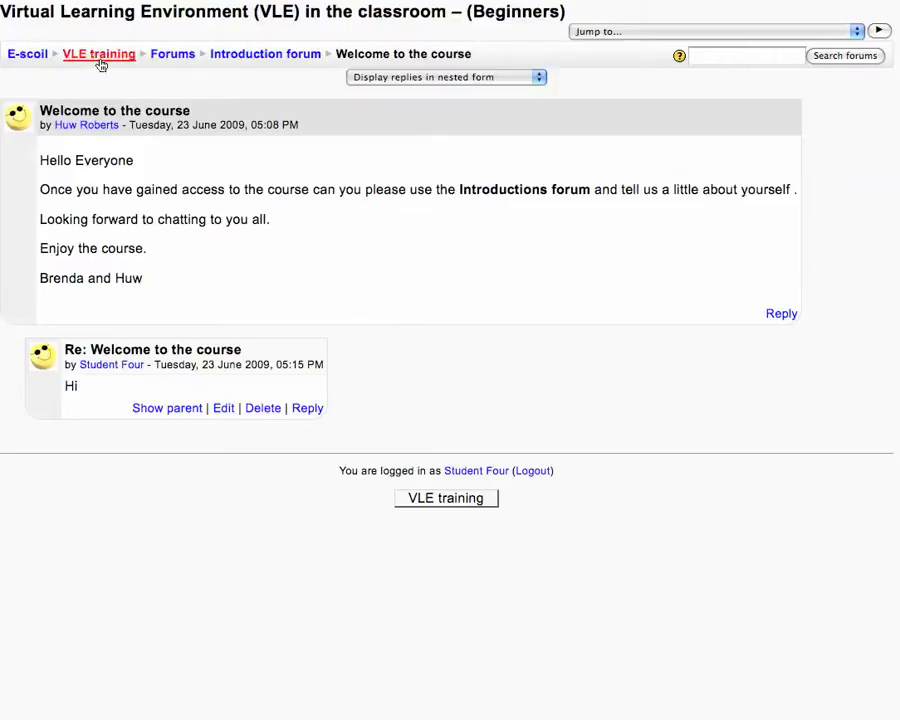
Go back through the VLE training course page to the E-scoil front page and open the E-Scoil Website link.
{"action": "left_click", "coordinate": [104, 60]}
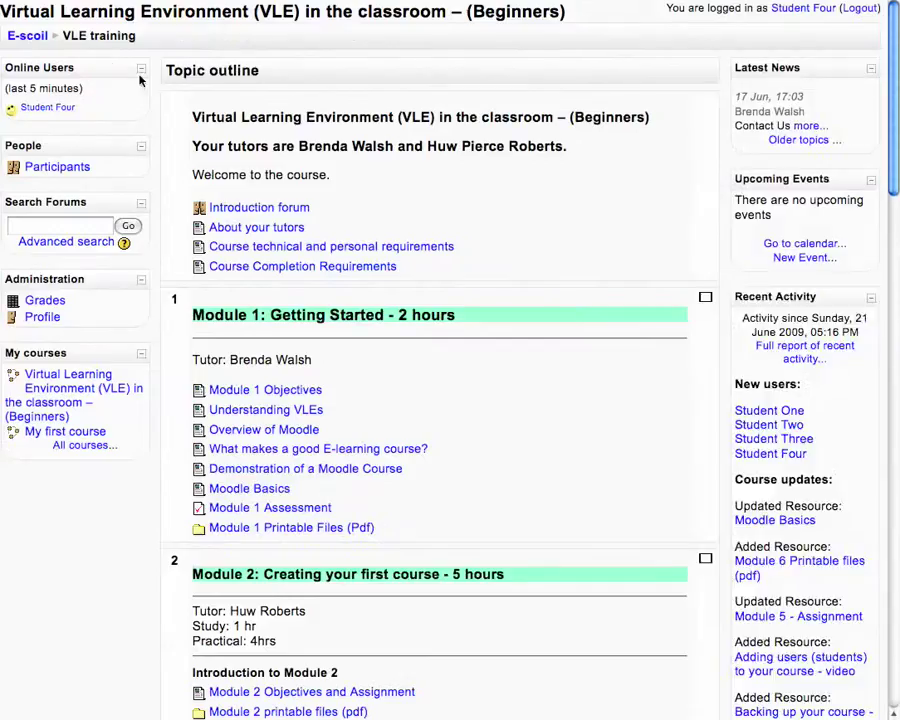
{"action": "scroll", "coordinate": [630, 278], "scroll_direction": "down", "scroll_amount": 1}
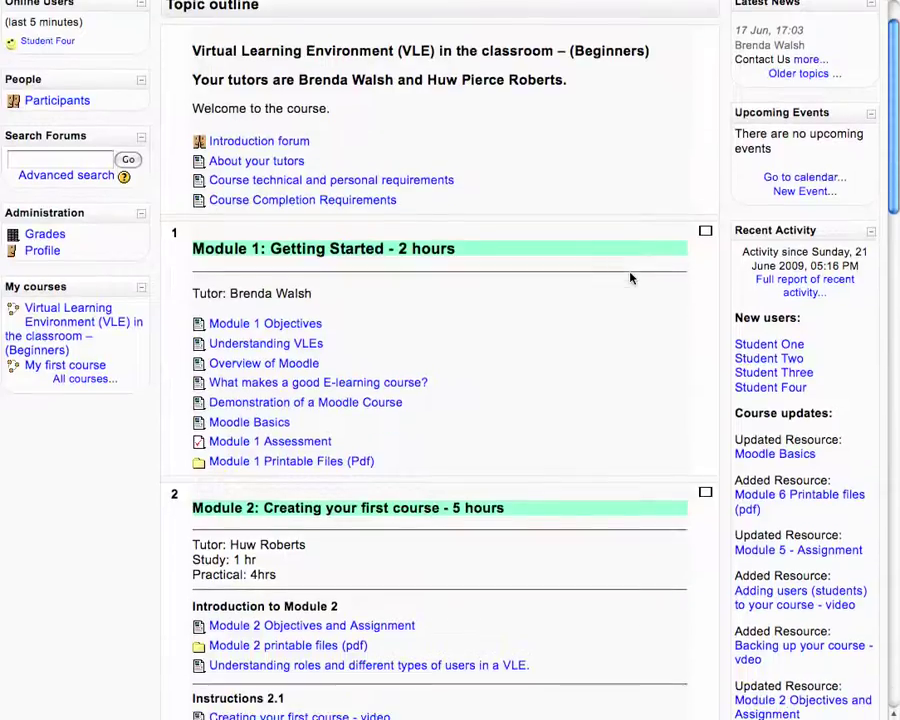
{"action": "scroll", "coordinate": [630, 278], "scroll_direction": "up", "scroll_amount": 1}
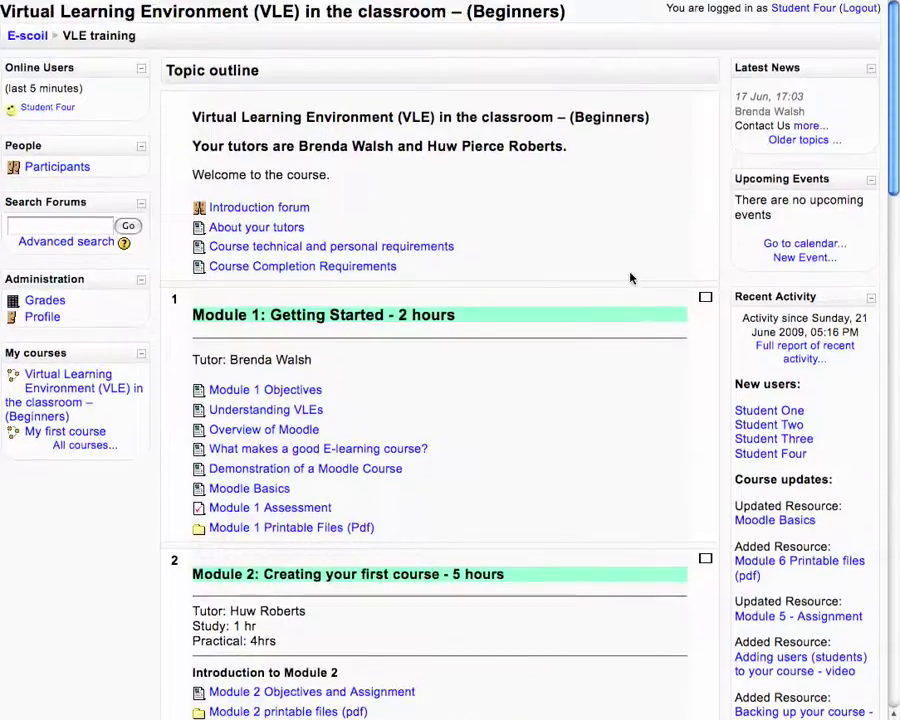
{"action": "left_click", "coordinate": [31, 43]}
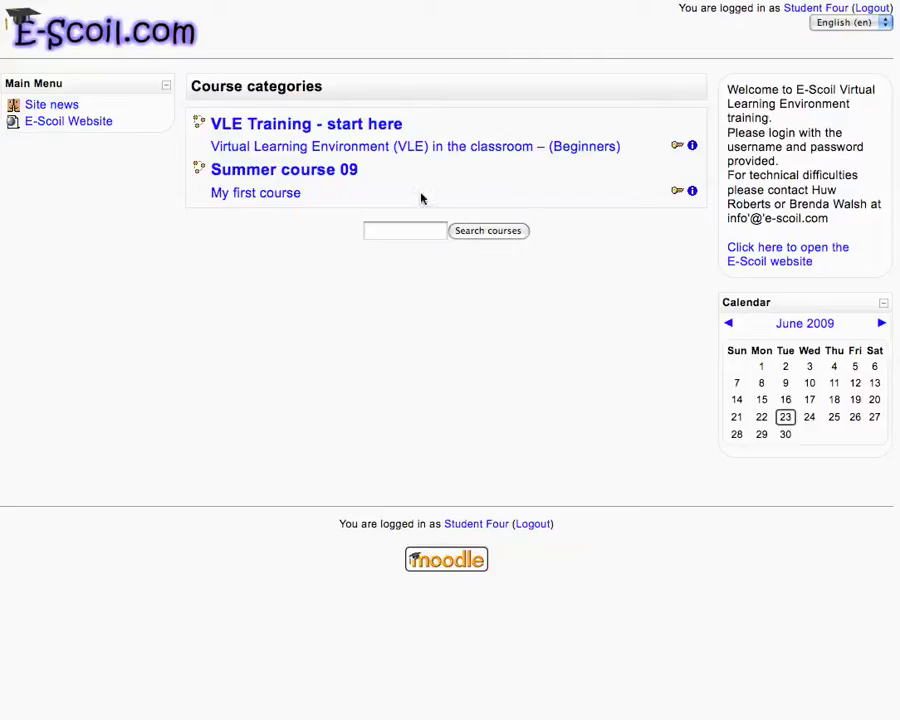
{"action": "left_click", "coordinate": [45, 128]}
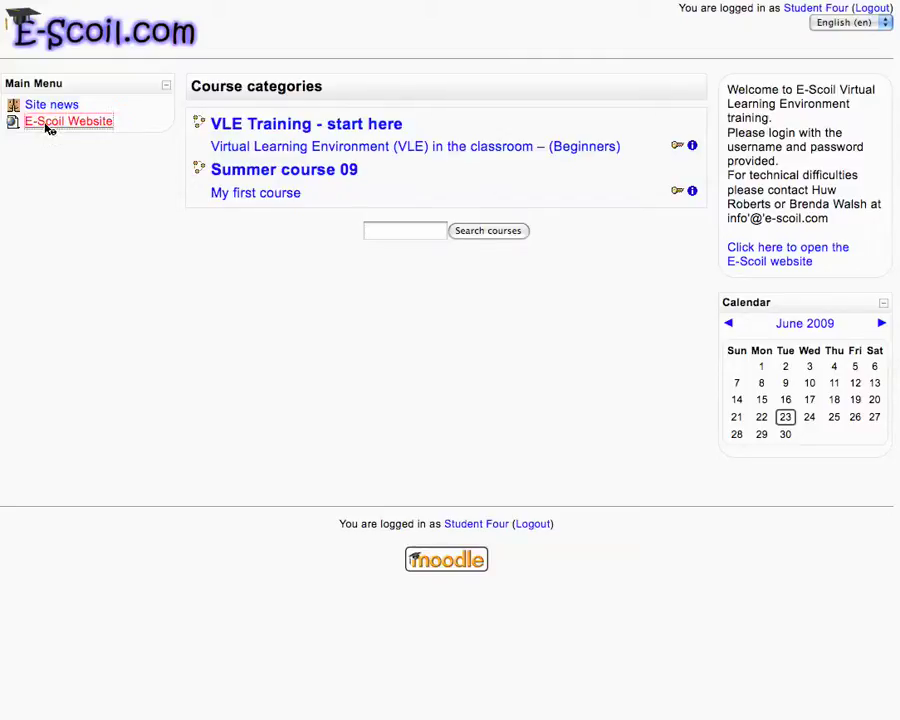